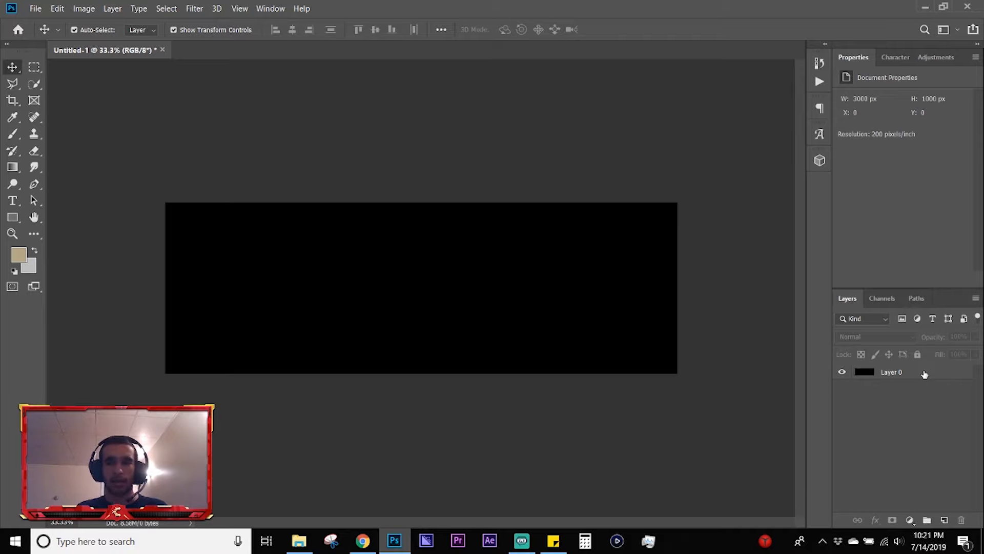
Step: Add a linear Gradient Overlay at 15% opacity to the black background layer
click(924, 375)
double_click(924, 375)
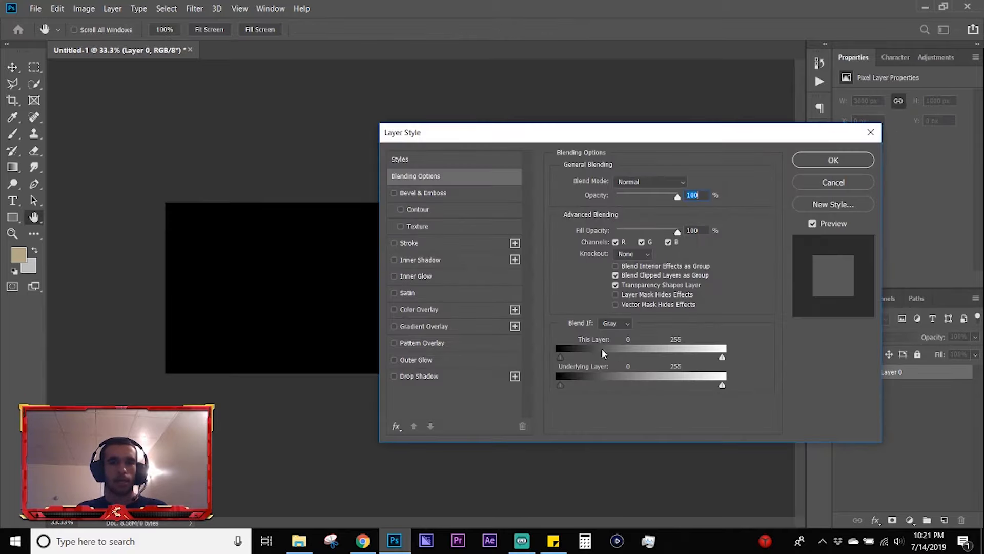
click(395, 325)
click(449, 323)
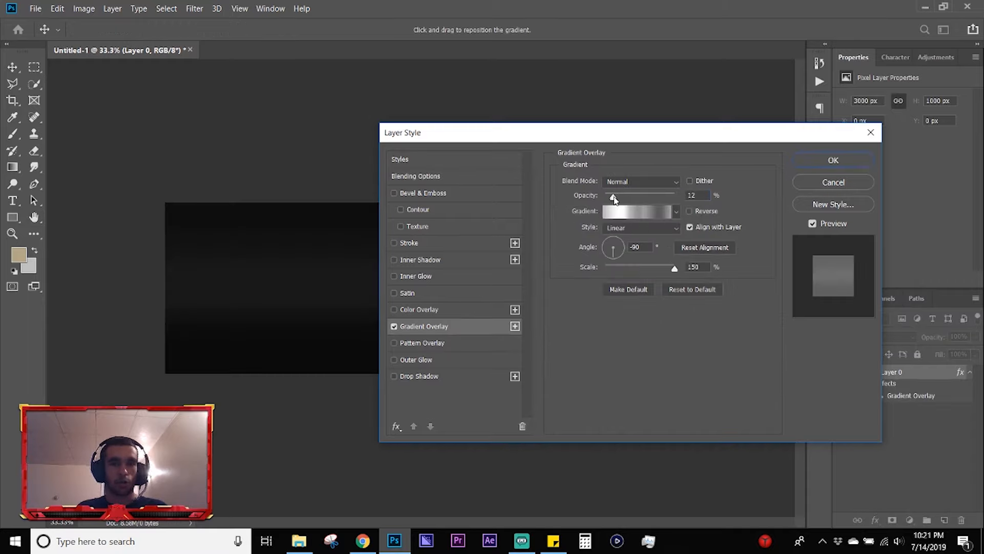
drag(614, 199, 616, 200)
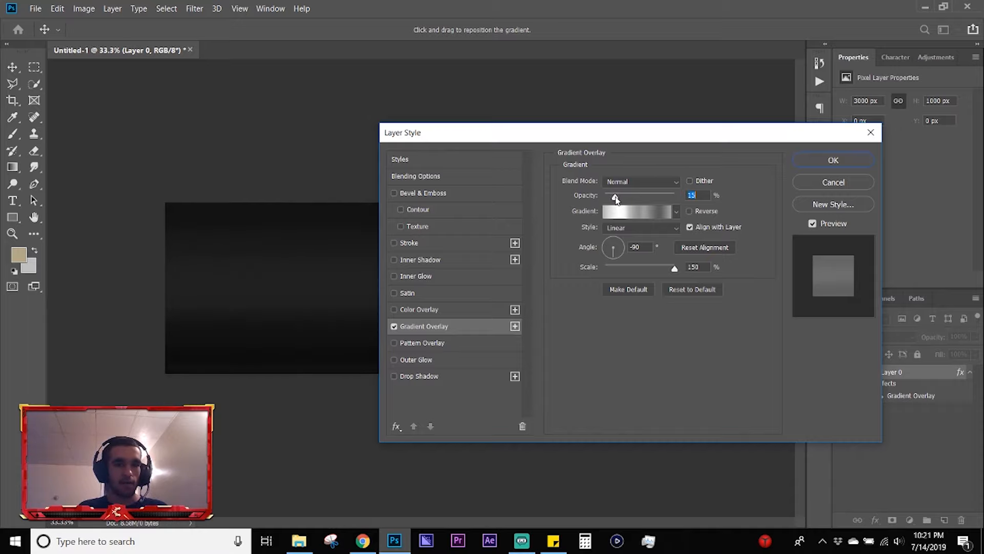
drag(520, 134, 639, 132)
click(949, 159)
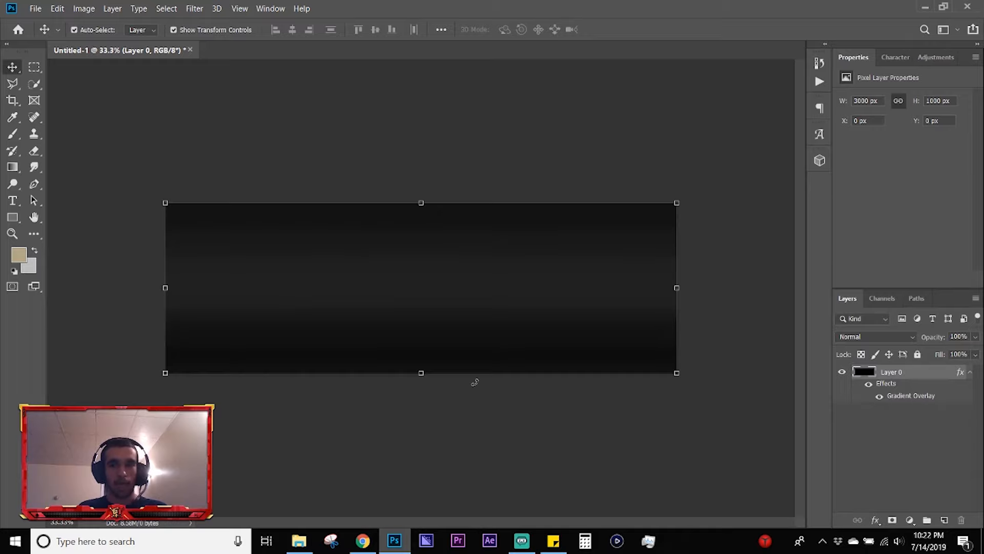
click(306, 192)
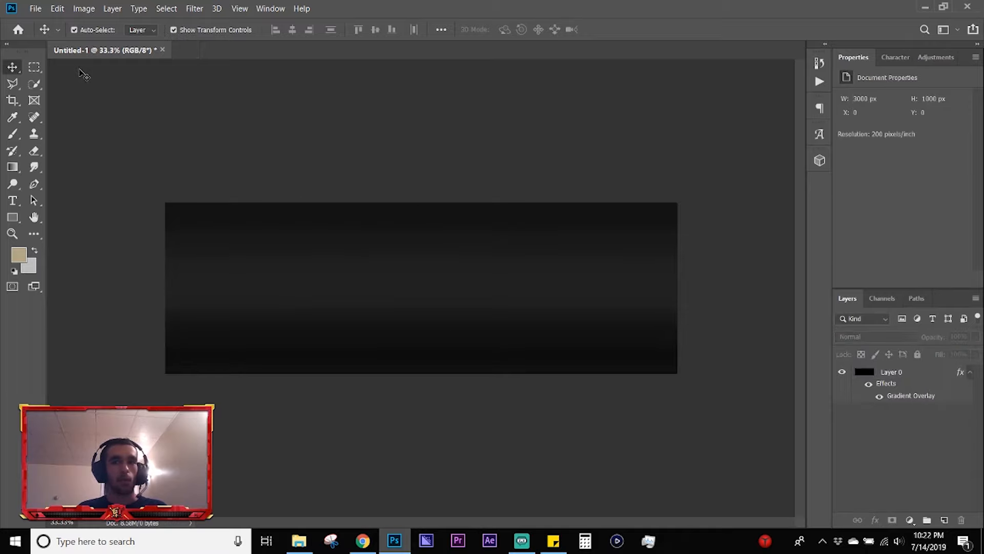
click(35, 10)
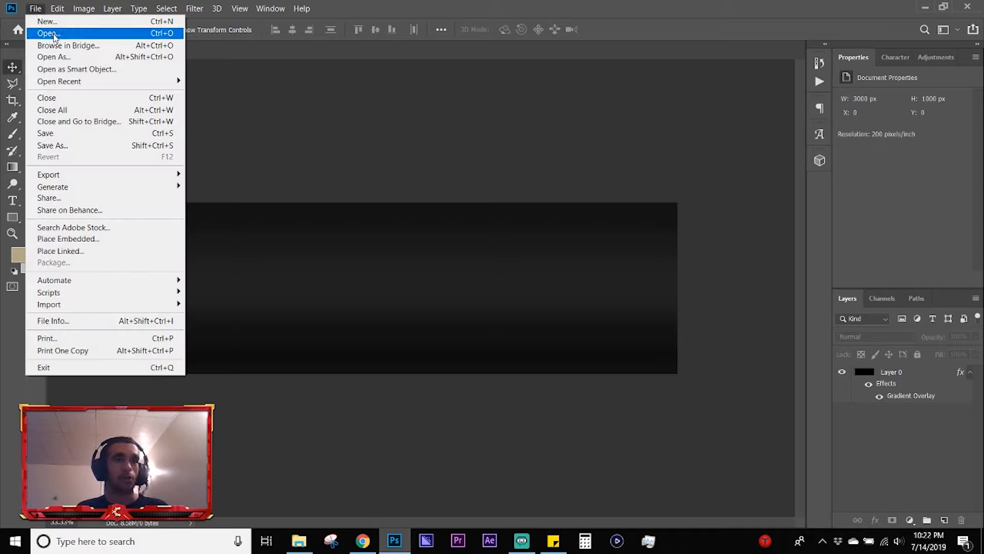
click(336, 56)
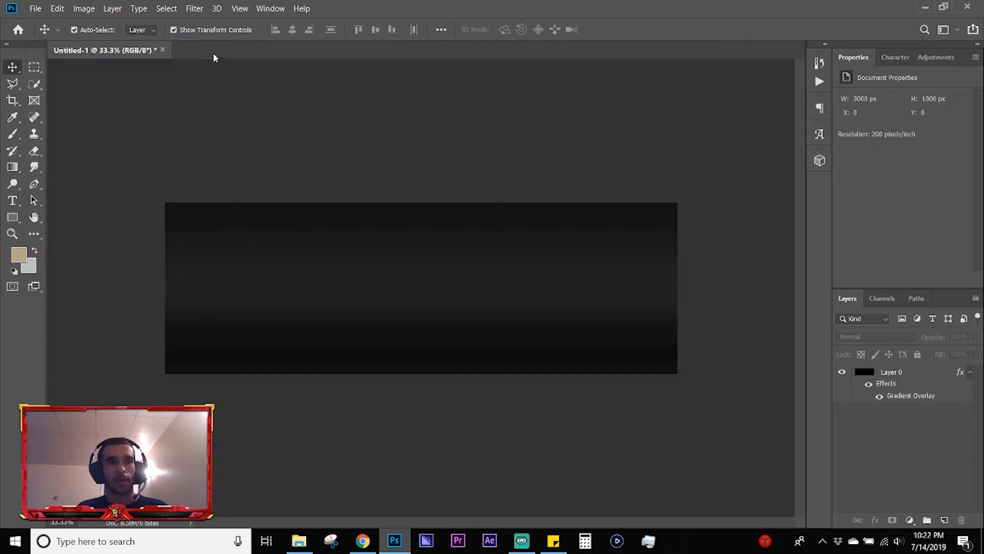
click(37, 8)
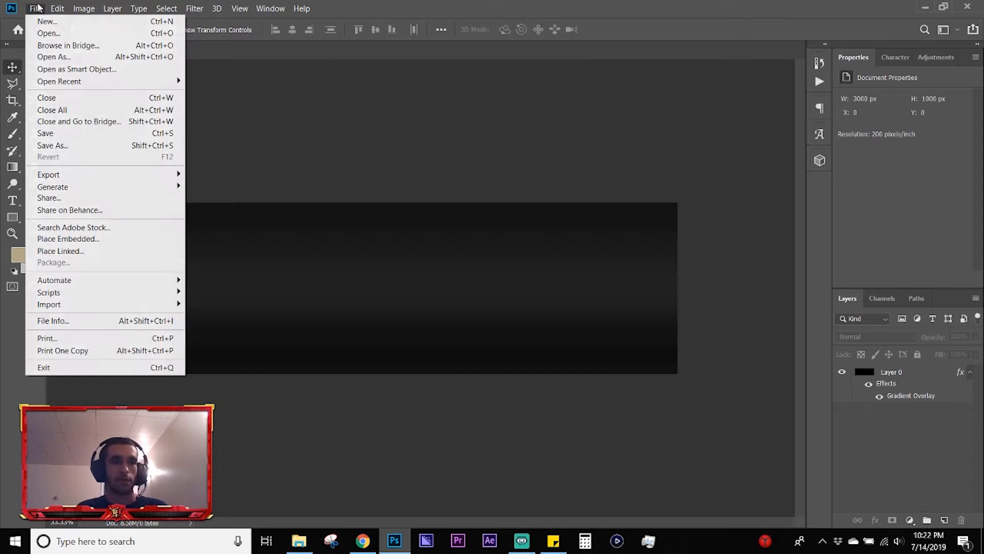
click(70, 240)
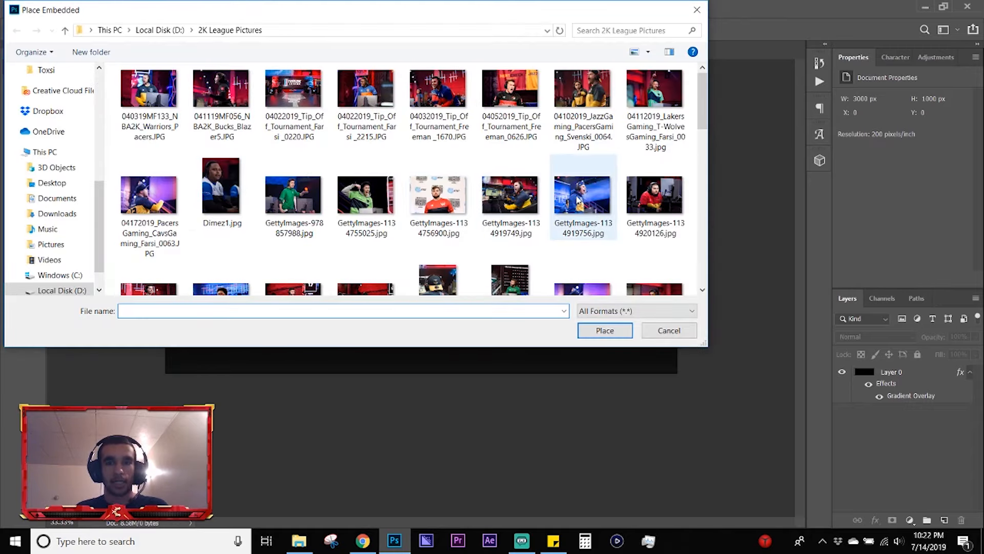
double_click(578, 200)
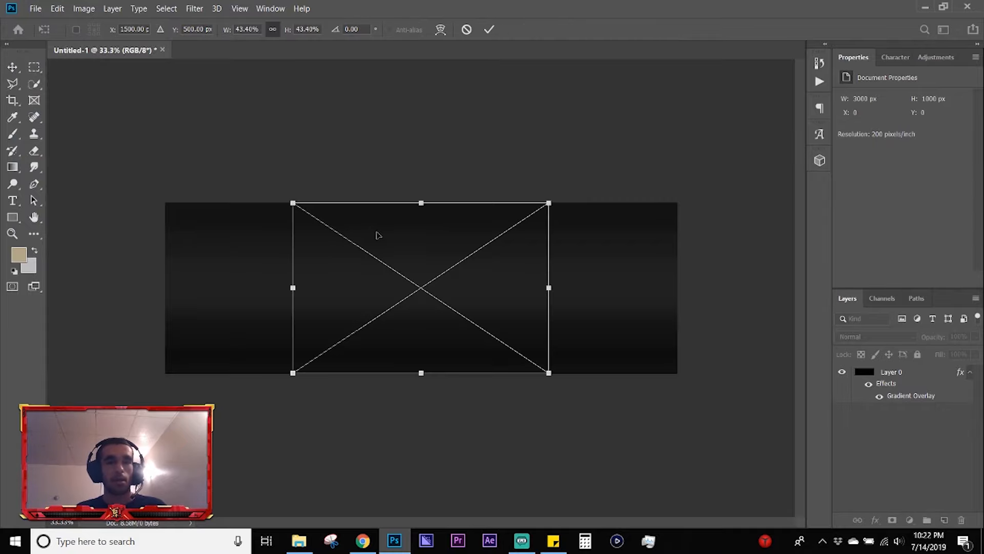
drag(470, 230, 342, 229)
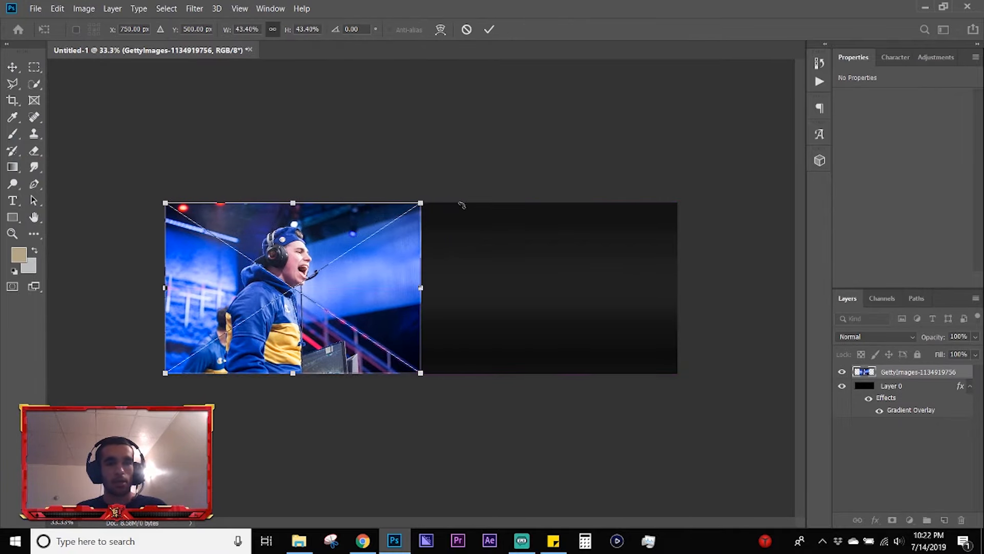
mouse_move(428, 201)
mouse_down()
mouse_move(525, 164)
mouse_move(528, 141)
mouse_move(437, 234)
mouse_move(430, 216)
mouse_up()
key(Return)
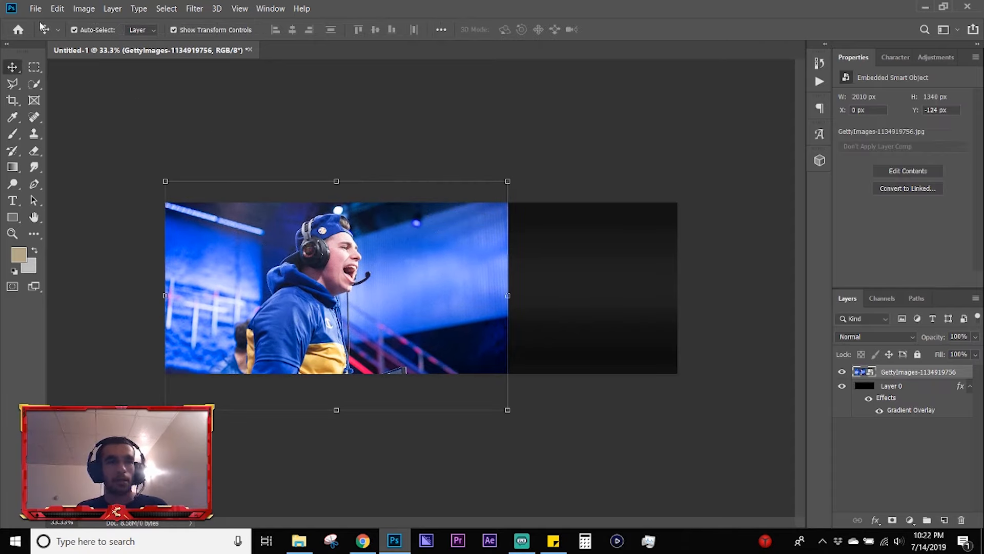
click(36, 8)
click(99, 239)
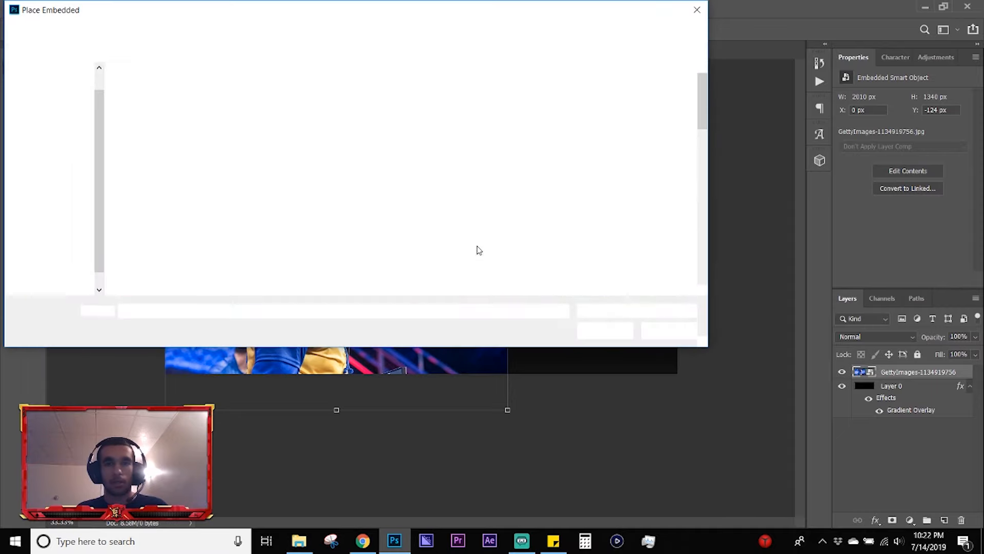
double_click(506, 203)
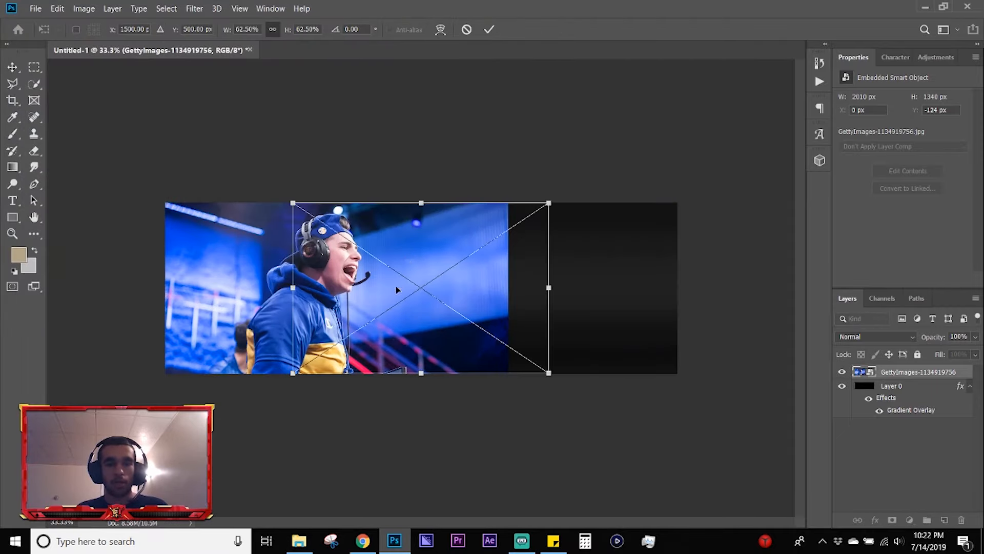
drag(398, 267, 548, 318)
key(Return)
key(ctrl+z)
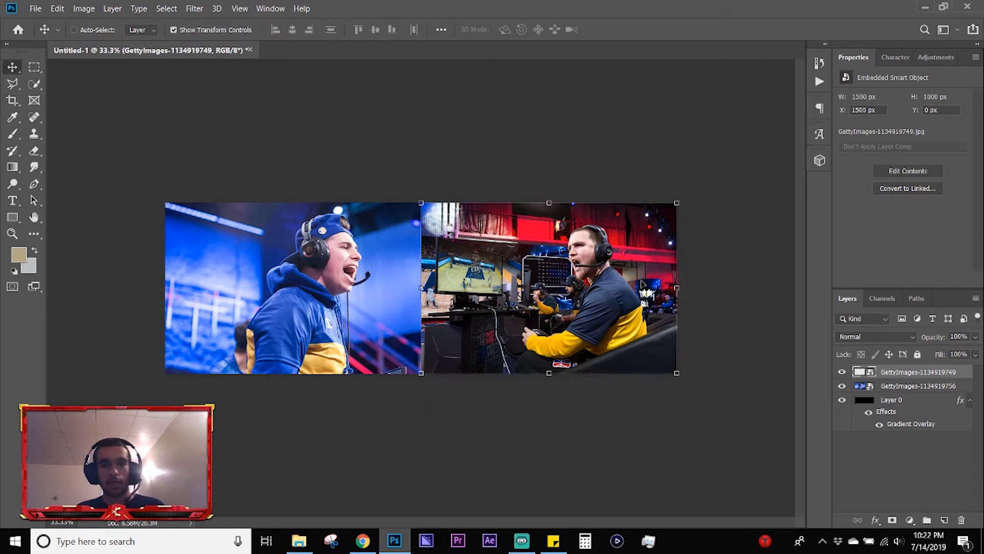
Step: Add a Hue/Saturation adjustment layer above both photos, colorized with saturation 100 and lightness -60
click(930, 470)
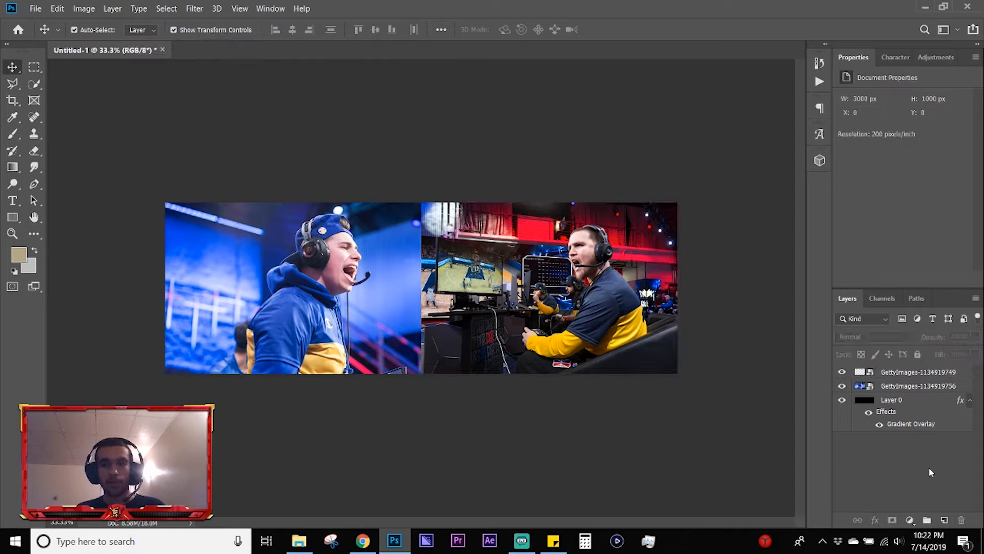
click(911, 521)
click(895, 404)
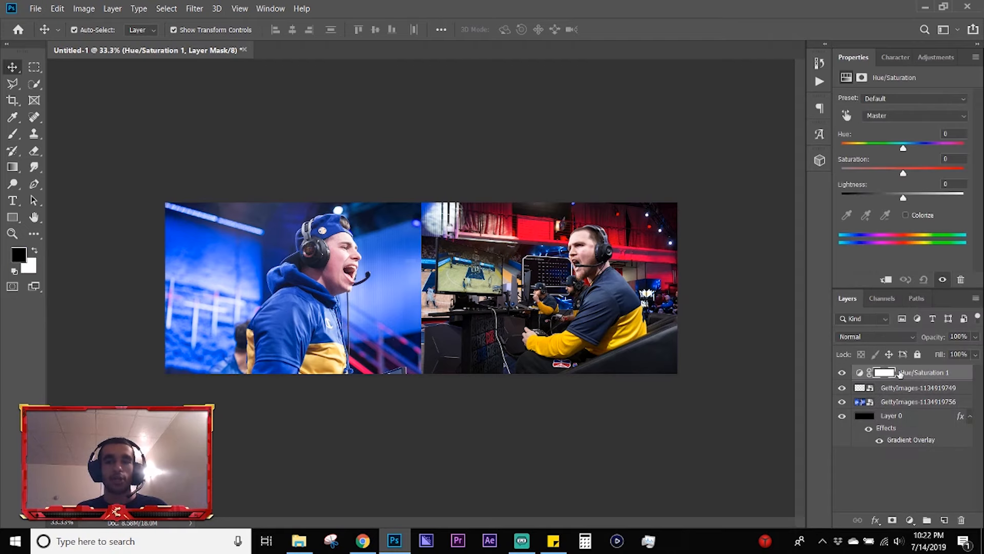
click(905, 216)
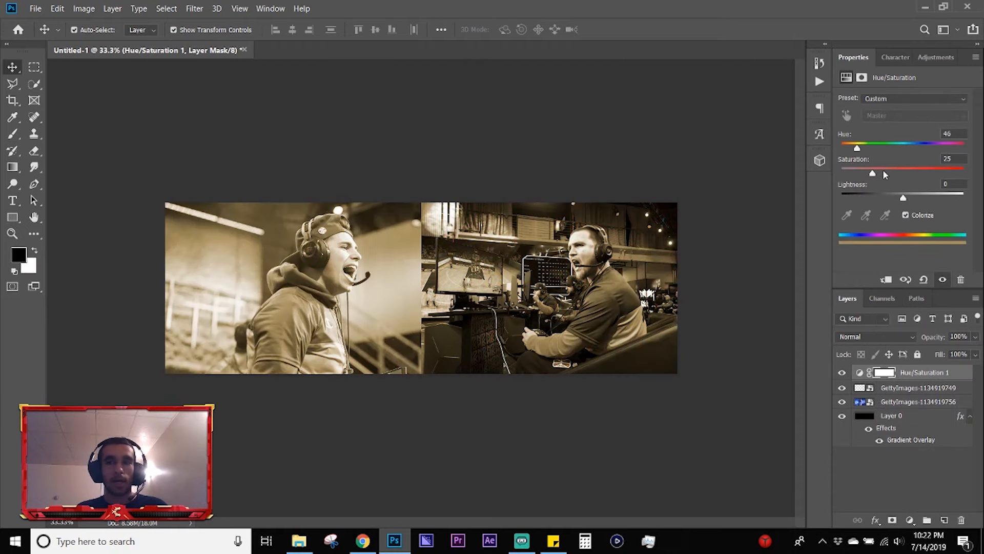
drag(872, 173, 976, 172)
drag(893, 199, 866, 200)
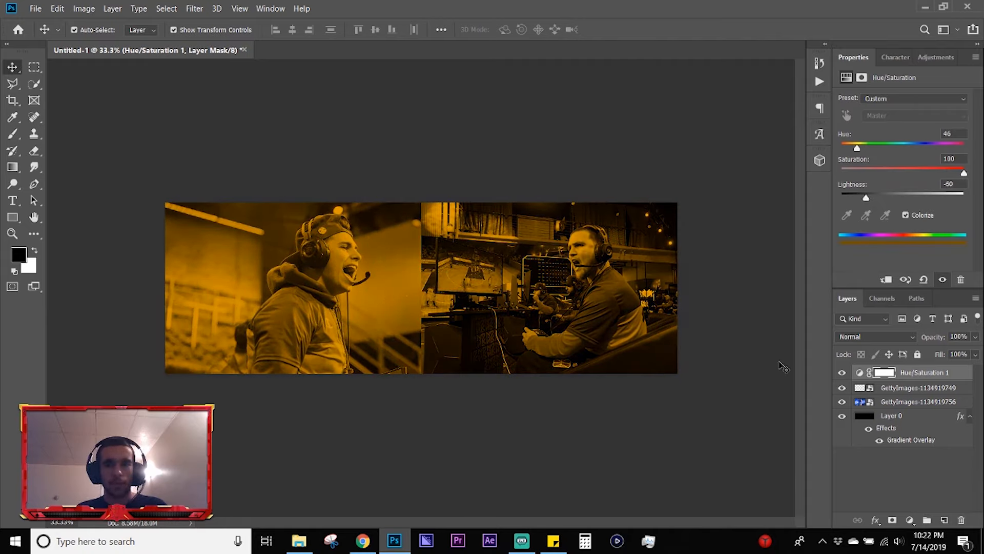
click(905, 392)
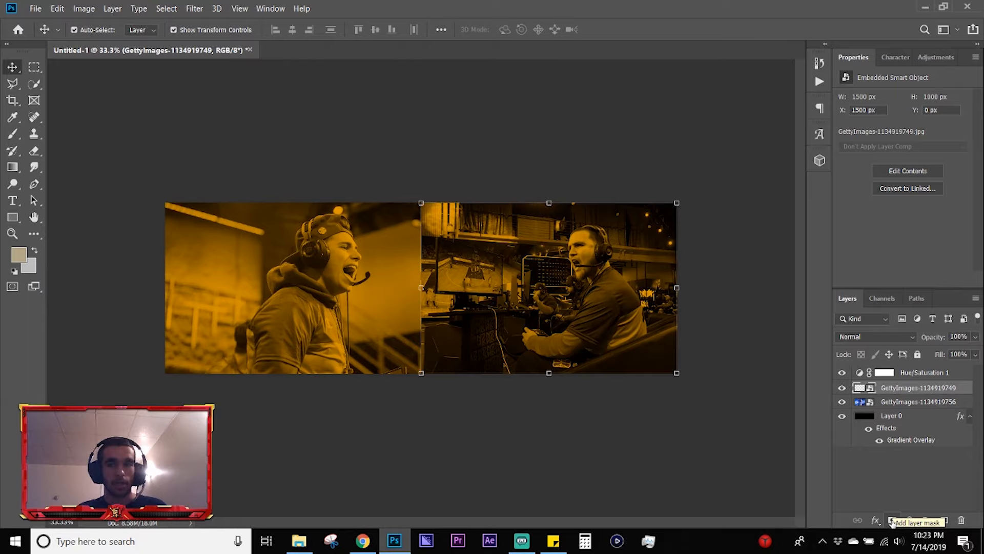
click(892, 521)
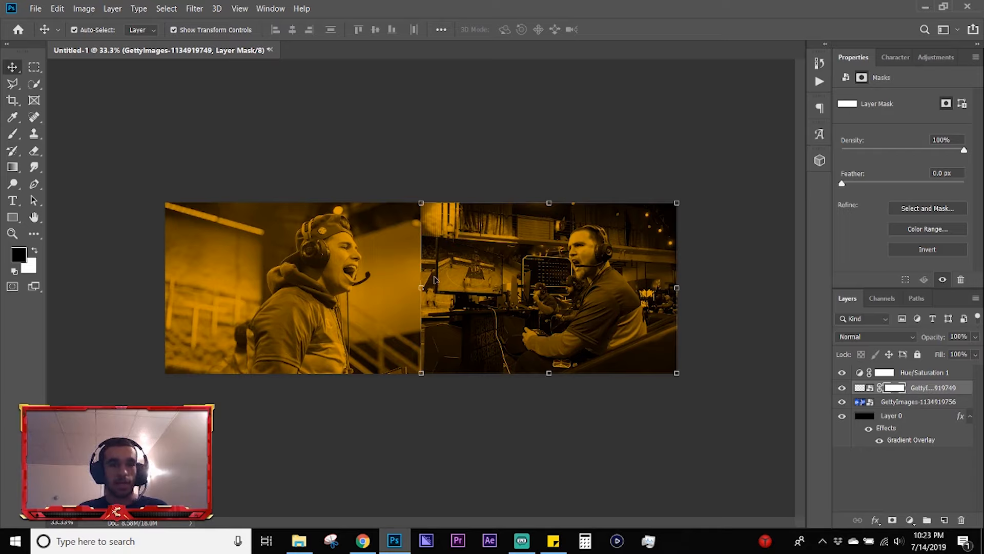
key(b)
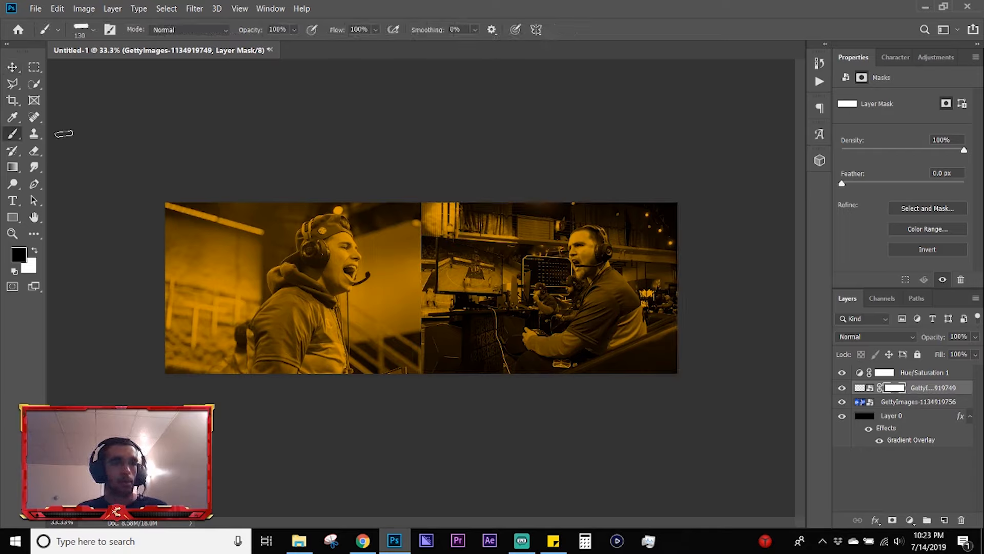
click(94, 29)
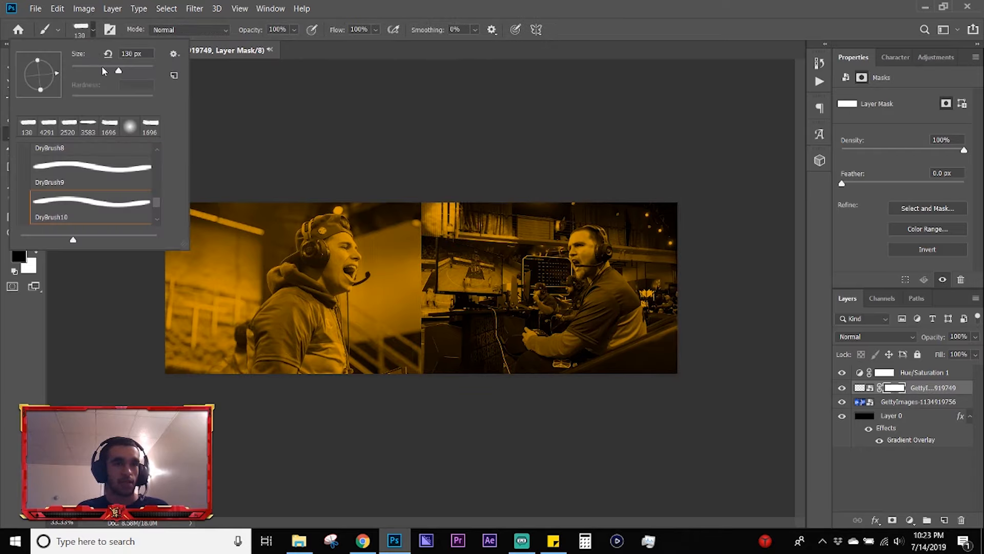
drag(119, 70, 148, 72)
click(361, 4)
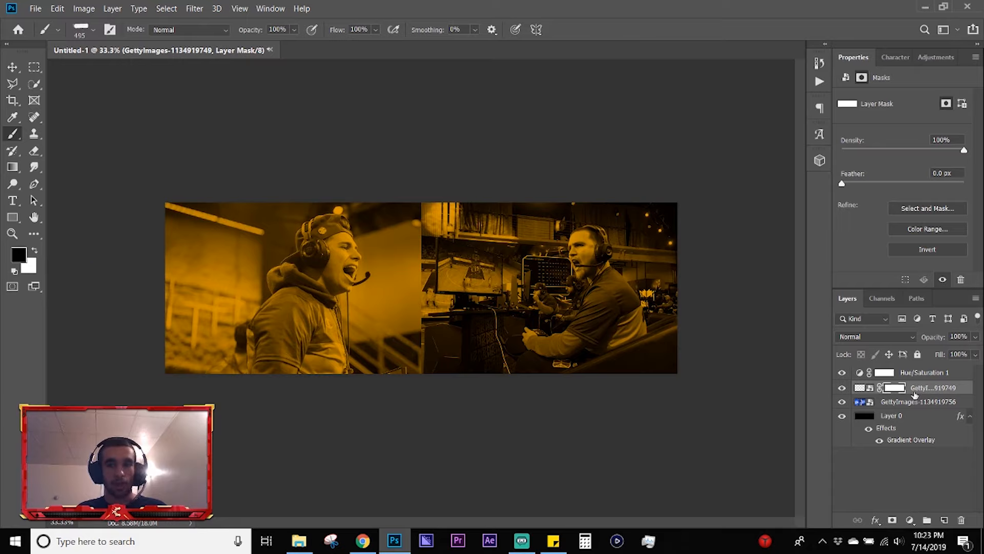
mouse_move(503, 243)
mouse_down()
mouse_move(508, 277)
mouse_move(566, 281)
mouse_move(583, 328)
mouse_move(489, 297)
mouse_move(460, 236)
mouse_move(494, 220)
mouse_move(550, 232)
mouse_move(576, 251)
mouse_move(569, 272)
mouse_move(557, 251)
mouse_move(514, 272)
mouse_move(479, 335)
mouse_move(469, 295)
mouse_up()
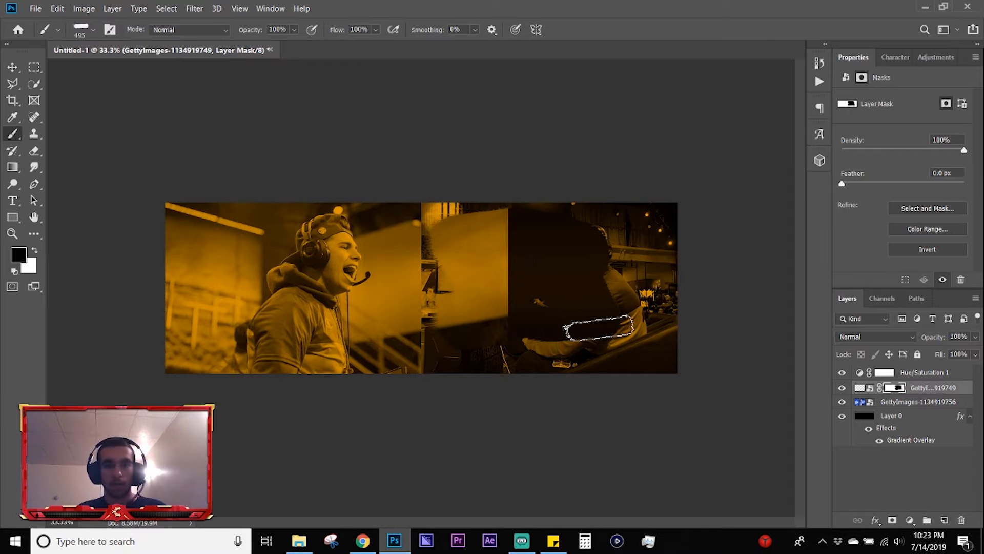
key(v)
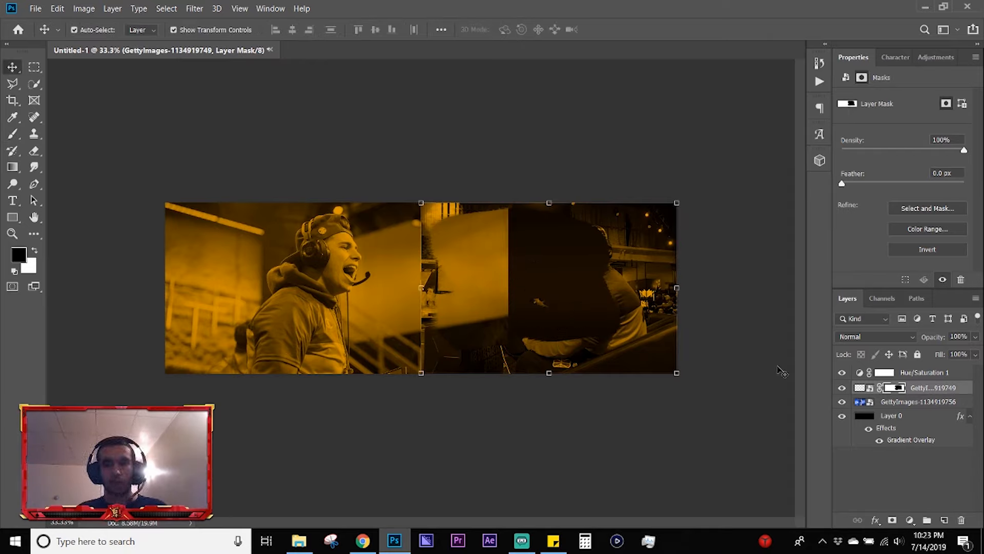
right_click(894, 388)
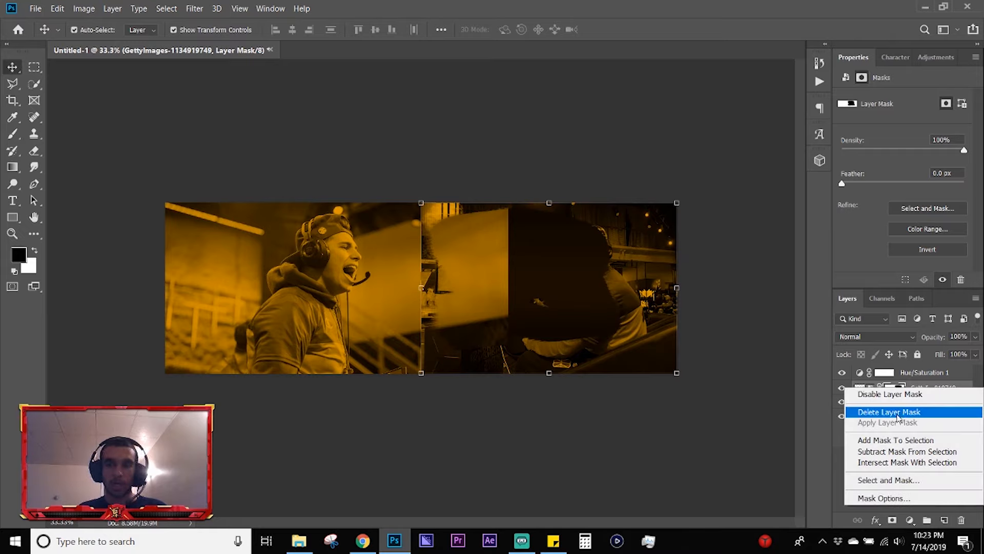
click(895, 412)
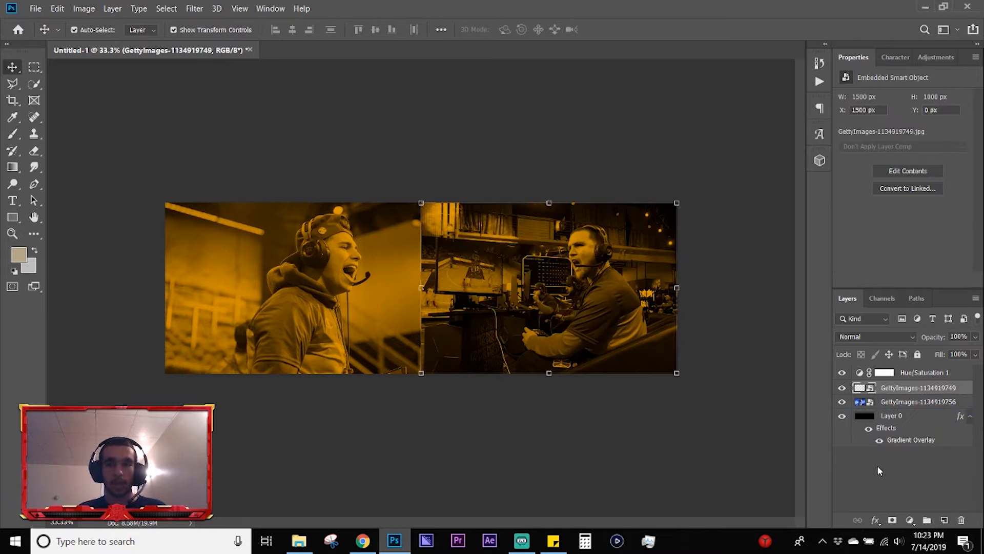
click(892, 520)
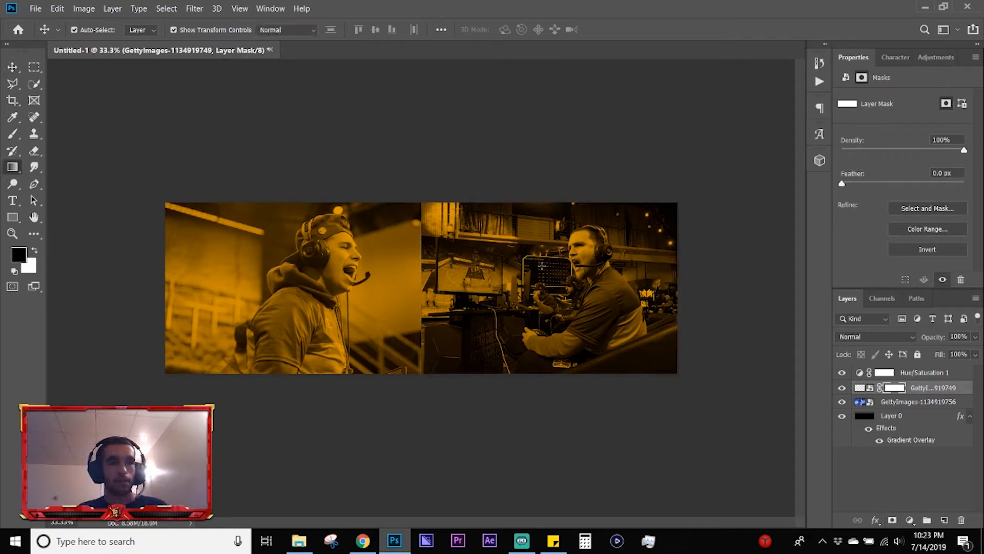
key(g)
right_click(18, 171)
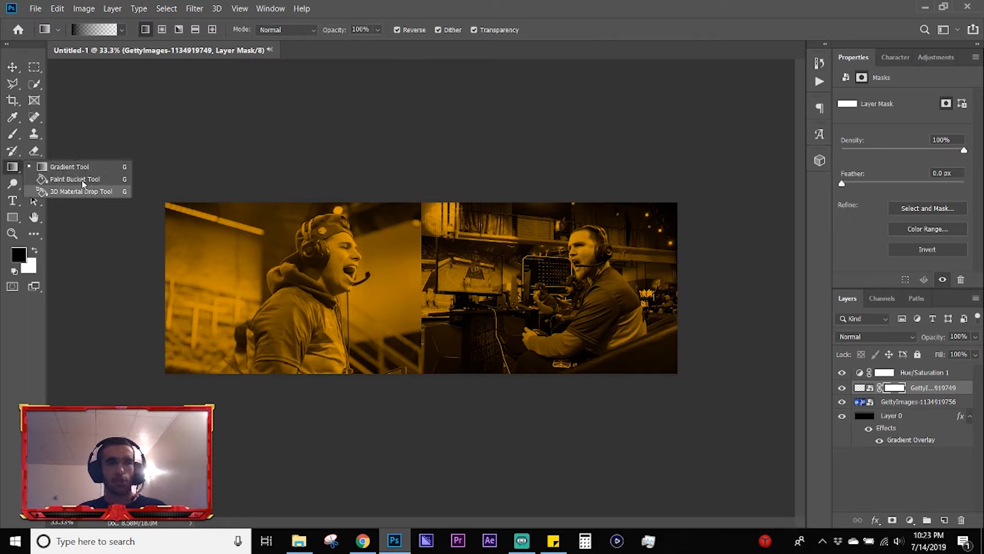
click(77, 167)
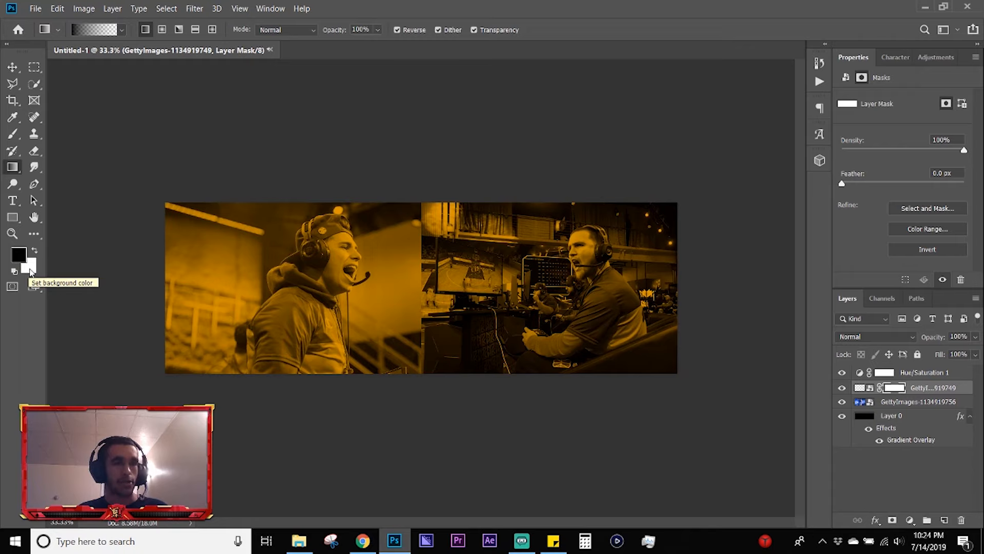
Step: Inspect the opacity and color stops at both ends of the Foreground to Transparent gradient, leaving the gradient unedited
click(95, 30)
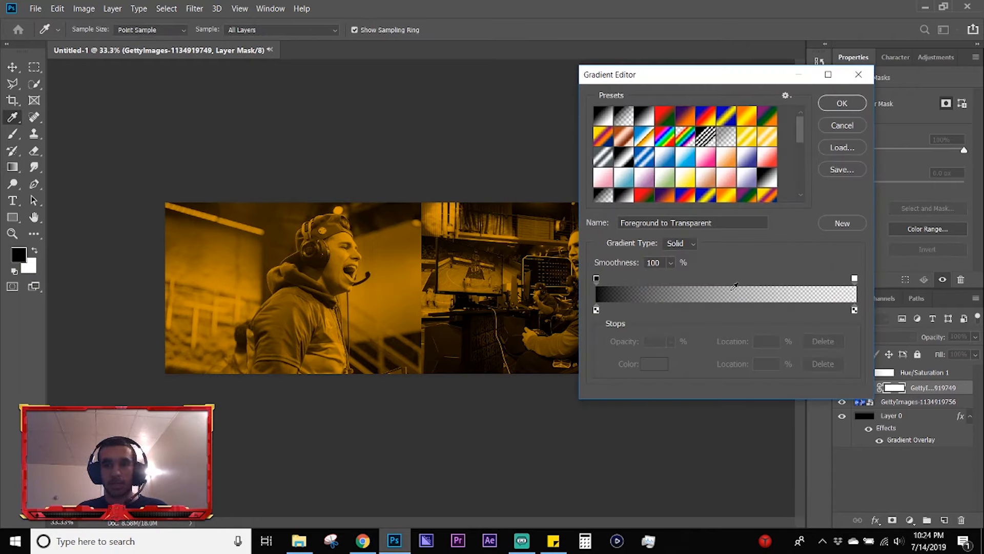
click(596, 280)
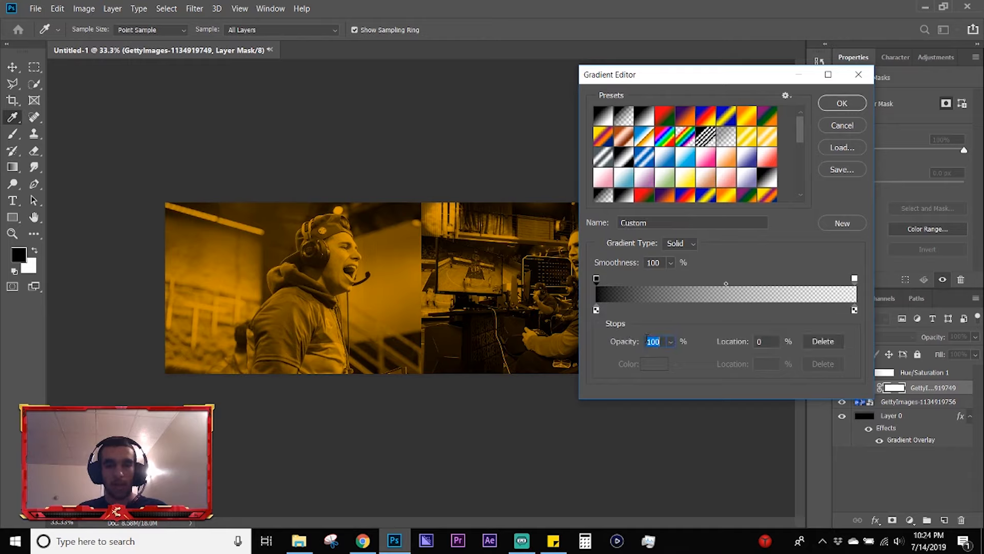
click(597, 310)
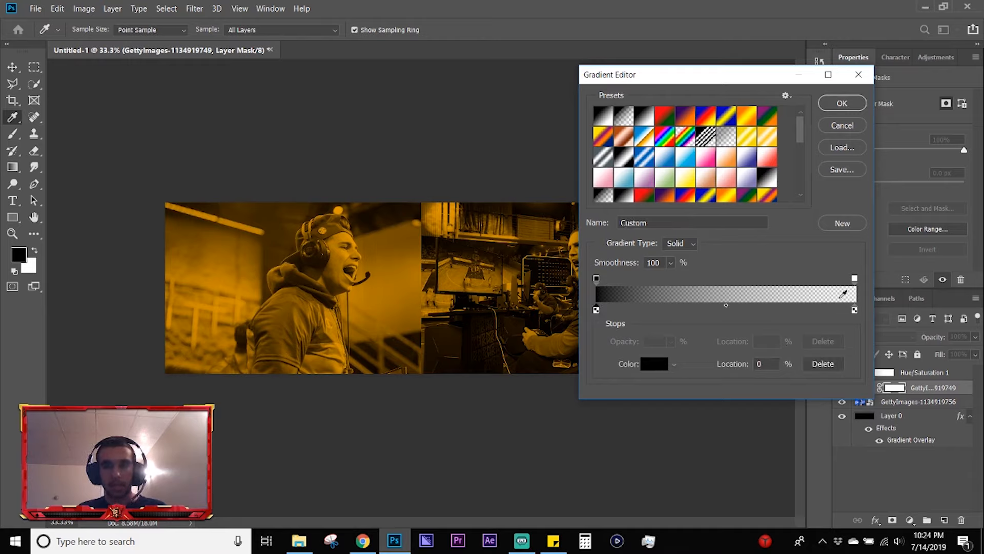
click(855, 280)
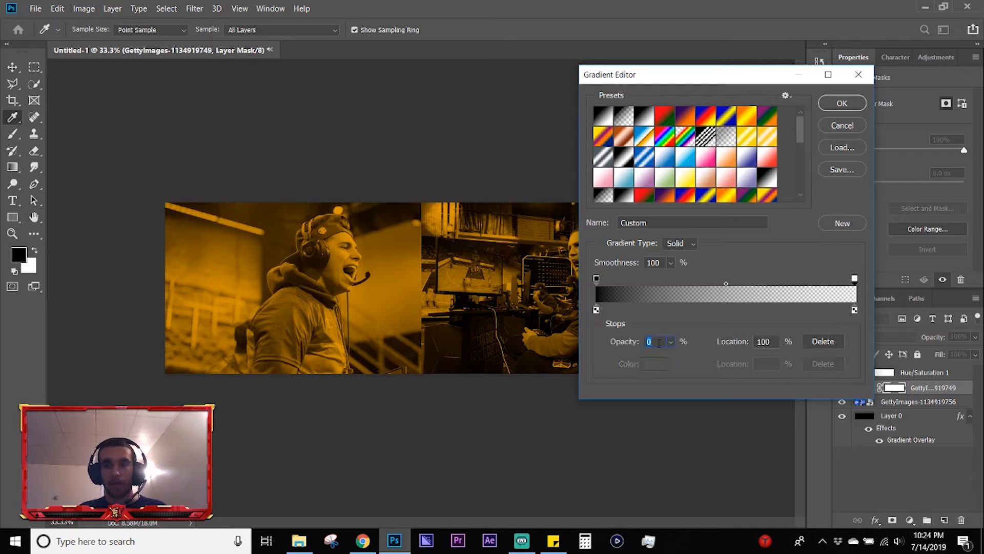
click(854, 310)
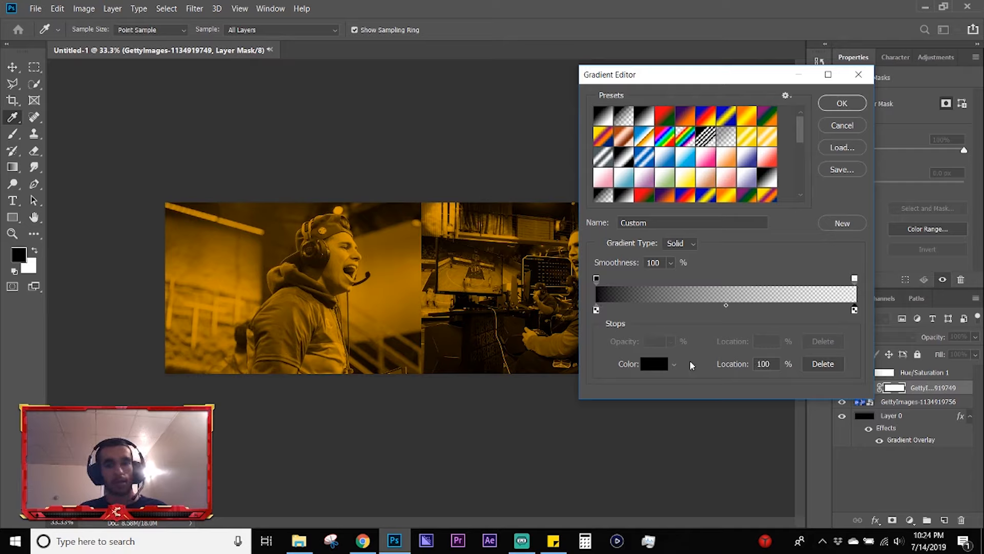
click(832, 128)
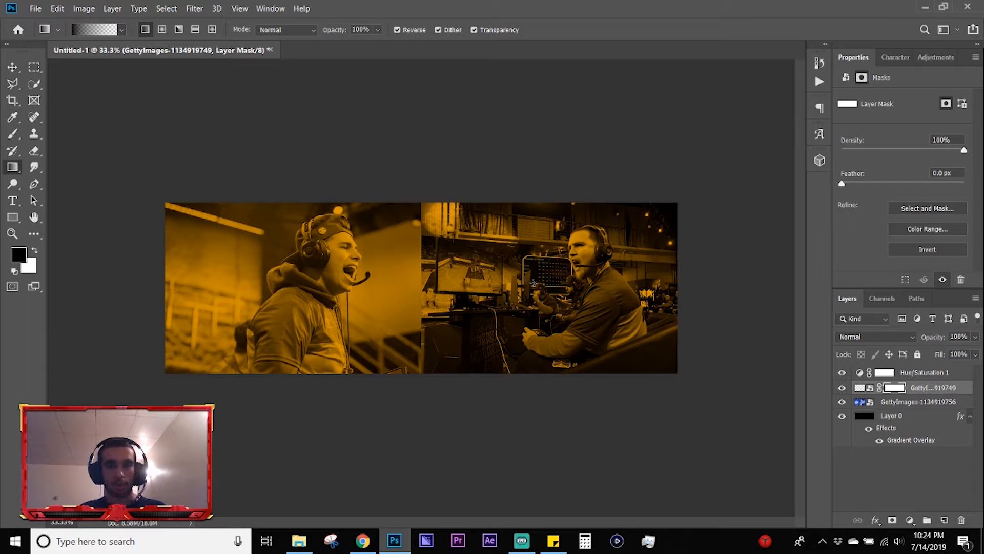
drag(528, 286, 419, 284)
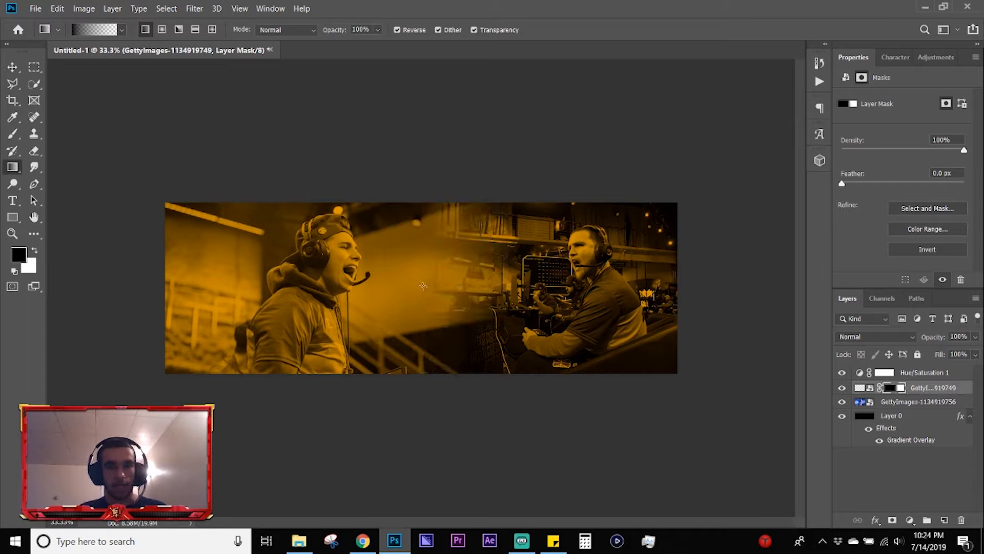
click(919, 405)
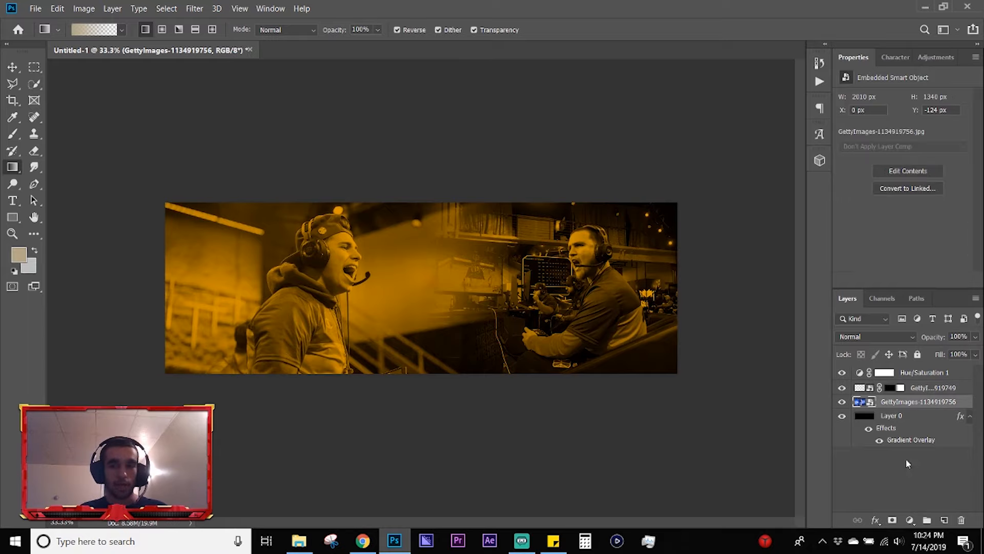
click(892, 520)
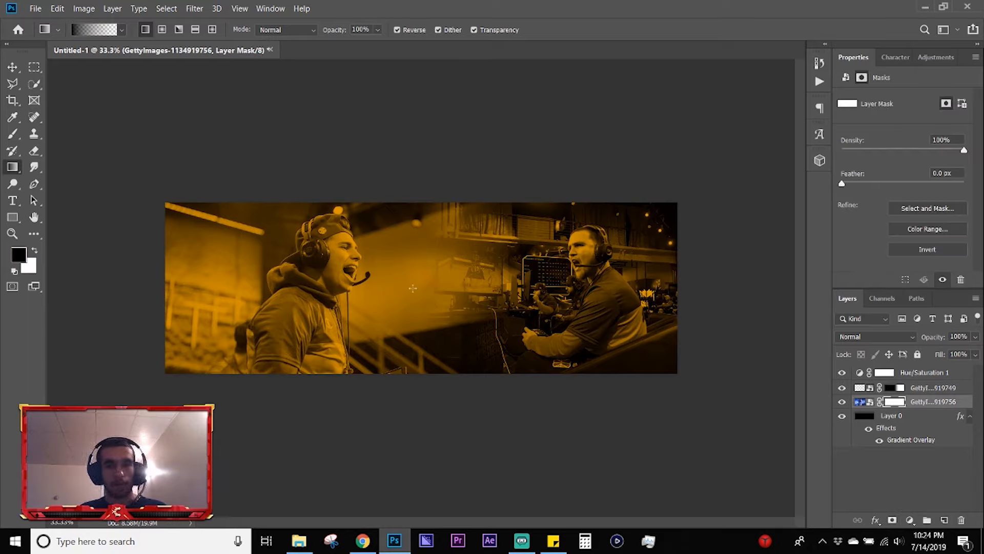
drag(398, 288, 531, 293)
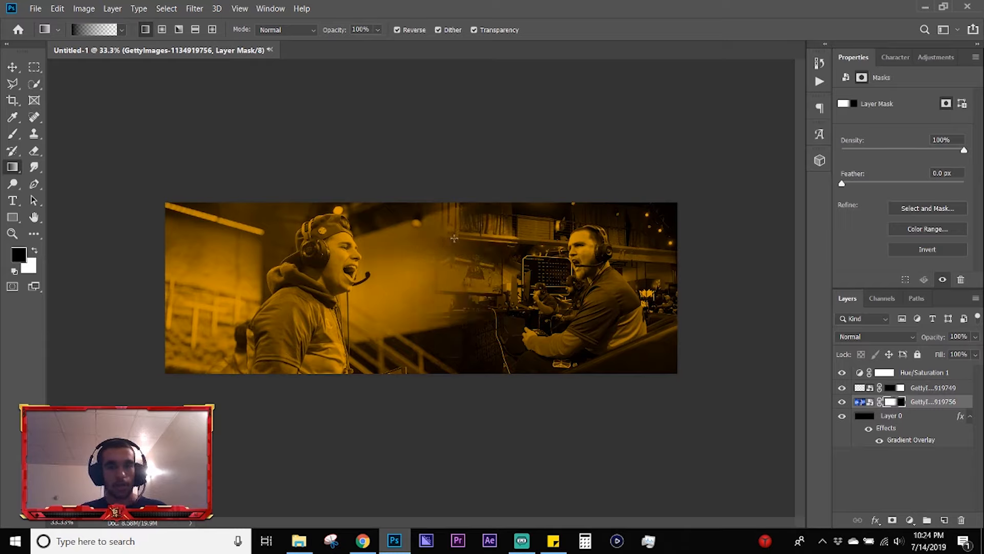
key(v)
click(551, 169)
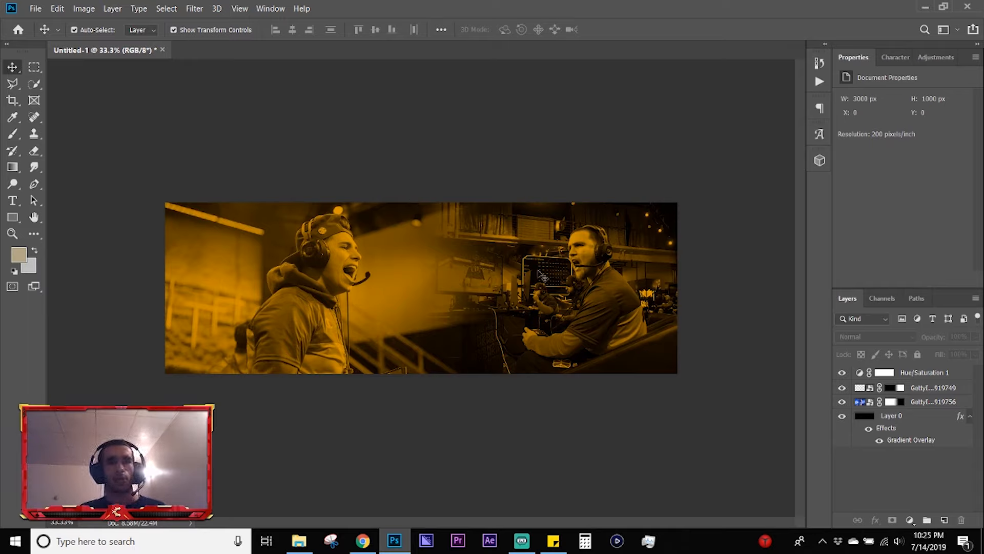
drag(543, 277, 670, 270)
click(558, 140)
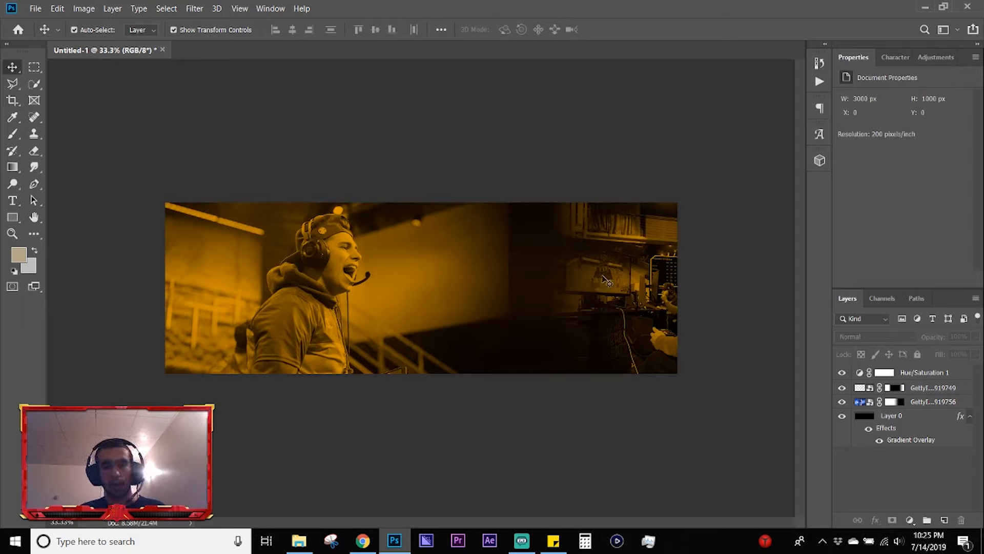
drag(603, 275, 515, 275)
click(523, 140)
drag(608, 257, 491, 258)
click(470, 135)
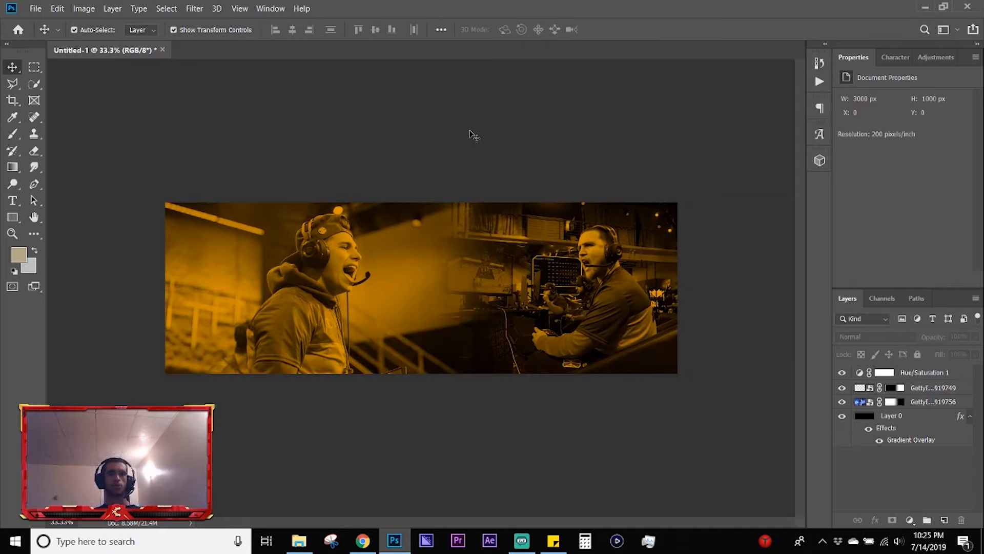